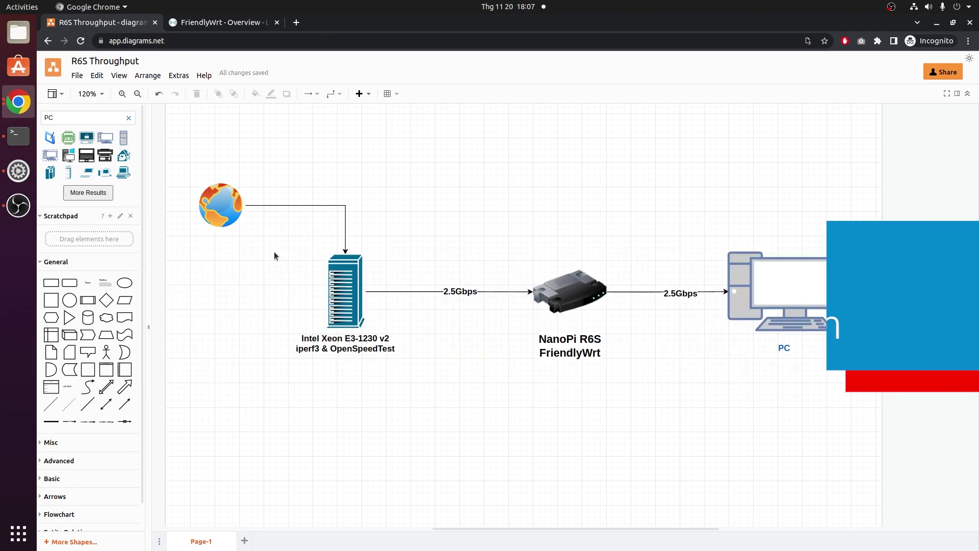
- Select the NanoPi R6S router shape in the network diagram
left_click_drag(181, 152, 872, 434)
left_click(661, 431)
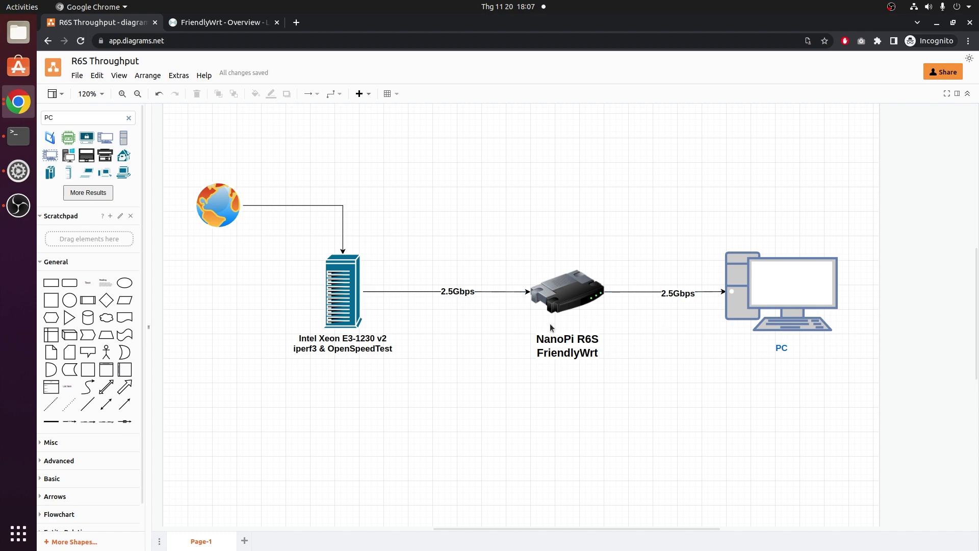
left_click(557, 304)
- Open FriendlyWrt's Network Interfaces page and highlight the WAN interface's DHCP client protocol
left_click(183, 26)
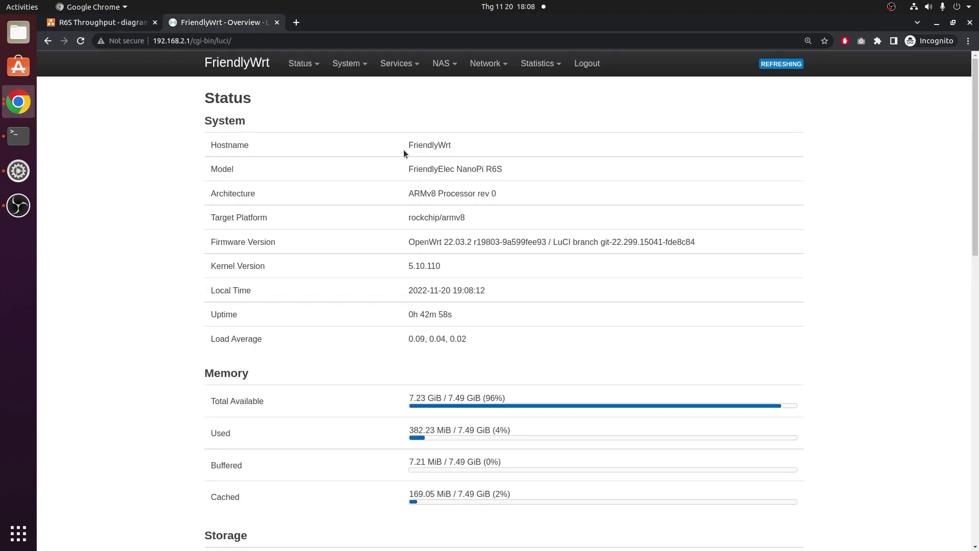
mouse_move(489, 63)
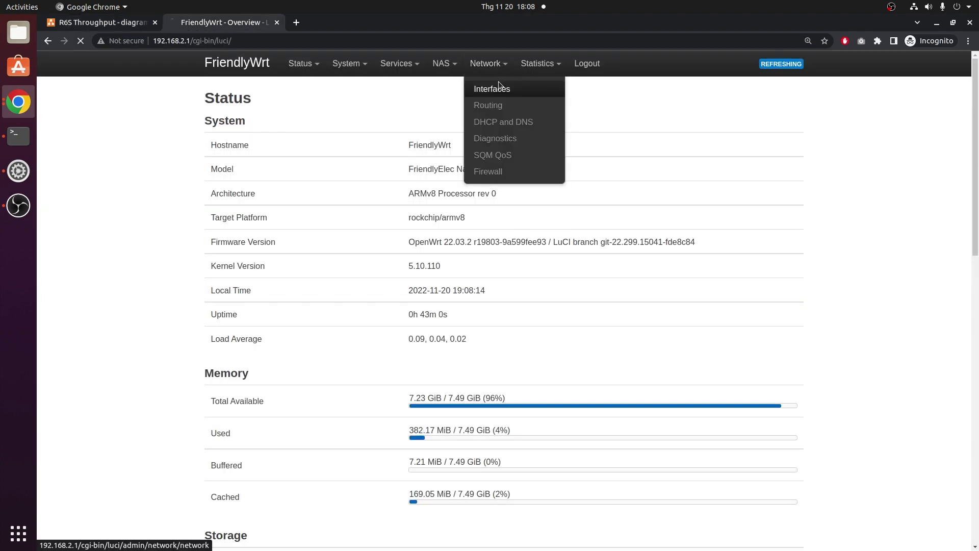
left_click(496, 84)
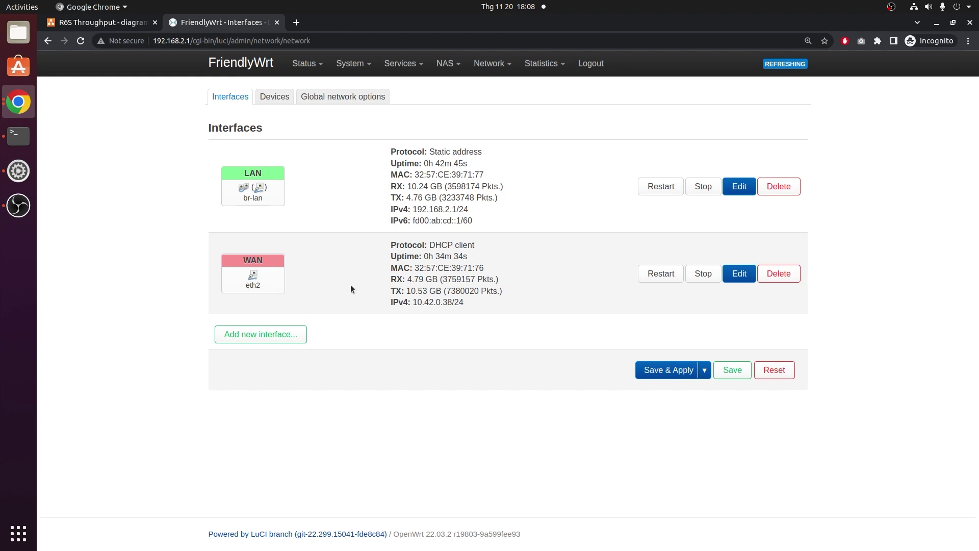
left_click_drag(485, 252, 390, 247)
left_click(531, 247)
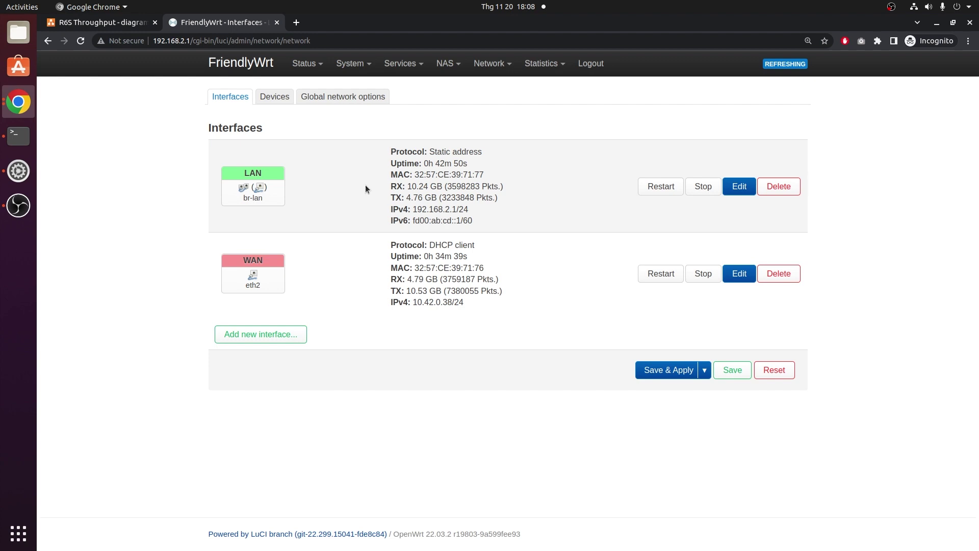
- Check the SQM QoS page, then the Firewall zone settings page
mouse_move(502, 66)
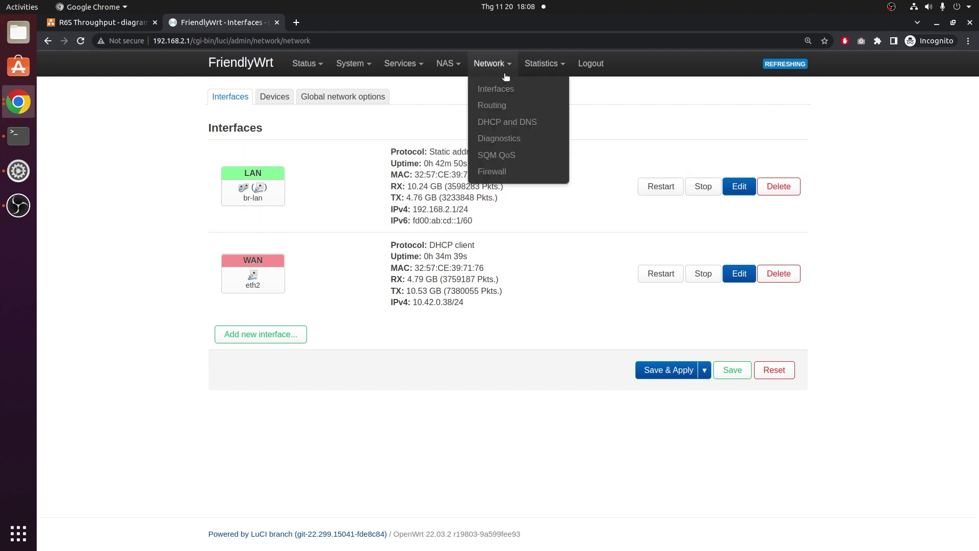
left_click(501, 161)
mouse_move(477, 72)
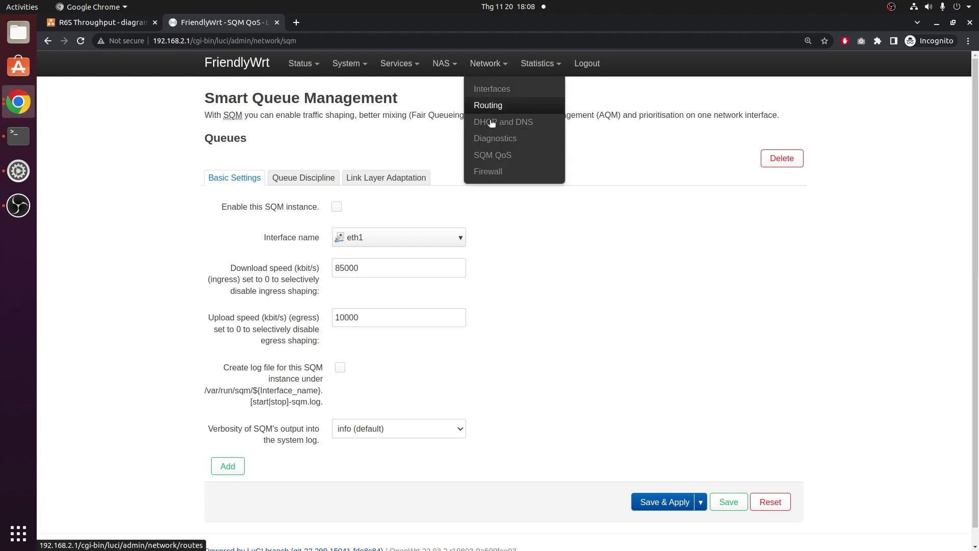
left_click(498, 172)
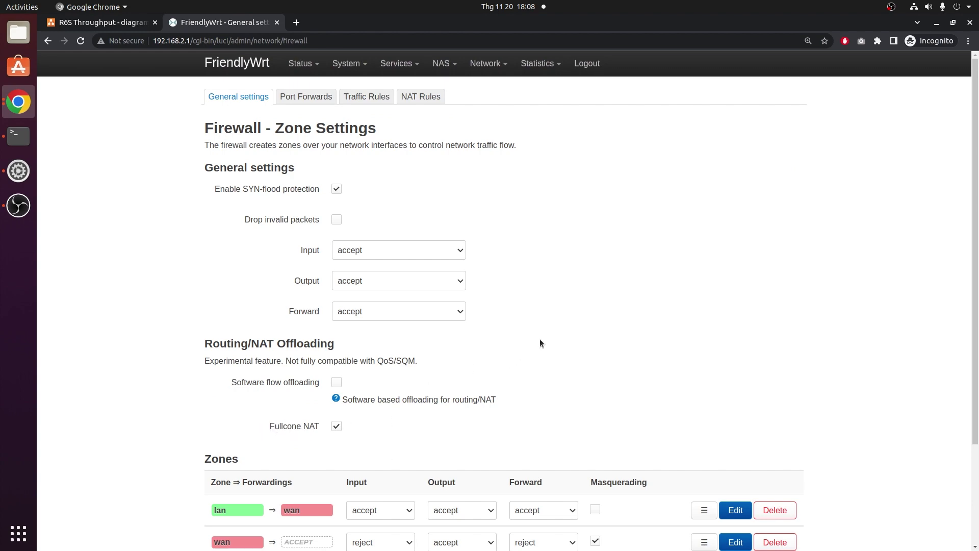
type("ssh root@192.168.2.1")
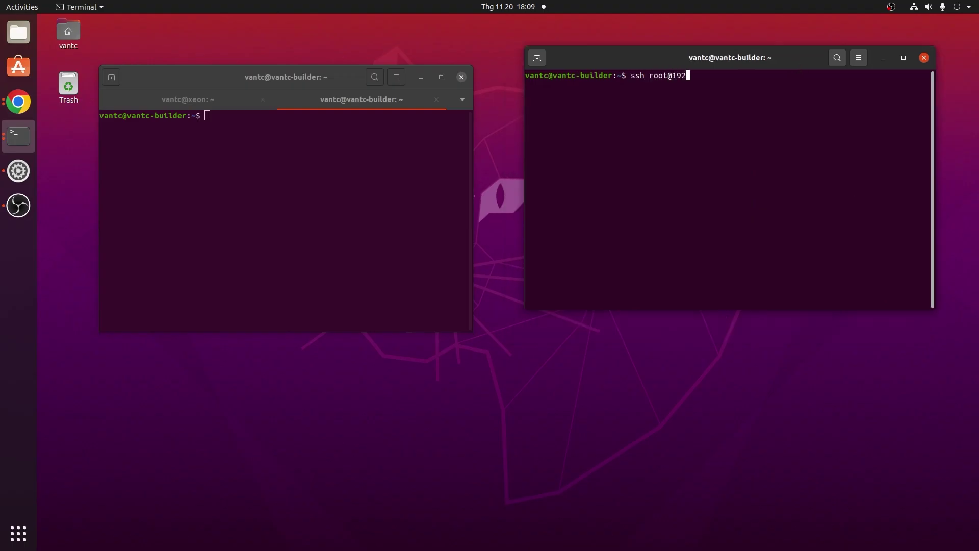
key("Return")
key("ctrl+d")
key("Up")
key("Return")
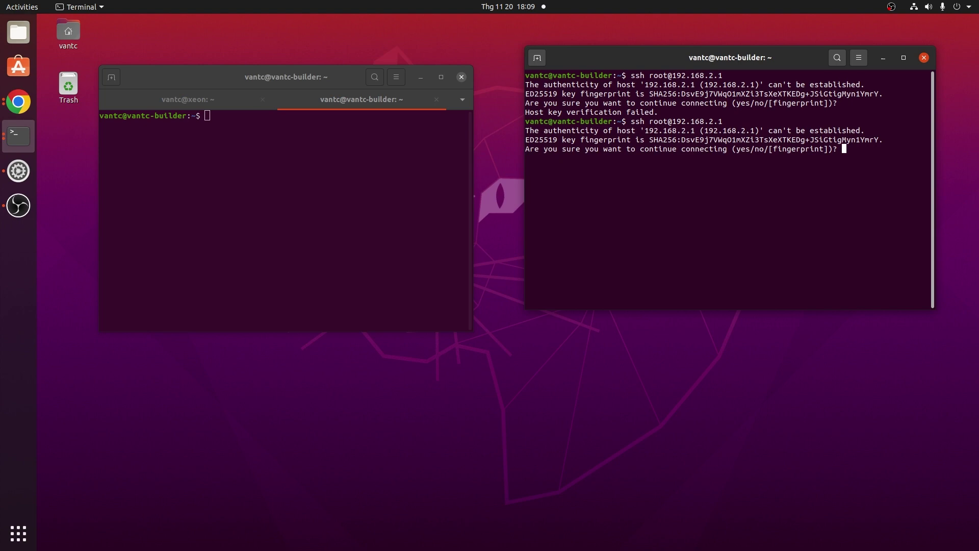
type("yes")
key("Return")
key("ctrl+shift+v")
key("Return")
type("htop")
key("Return")
left_click_drag(621, 57, 624, 35)
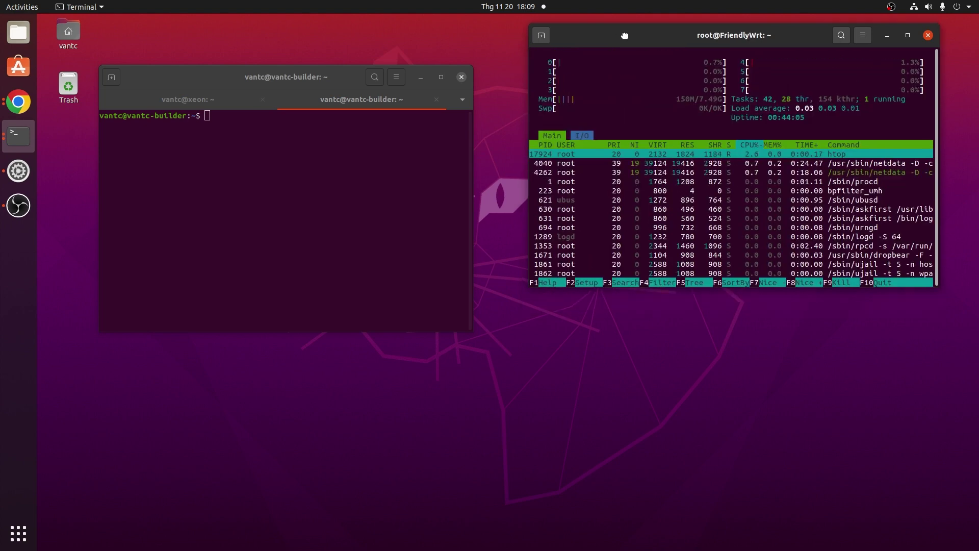
left_click(863, 35)
left_click(839, 87)
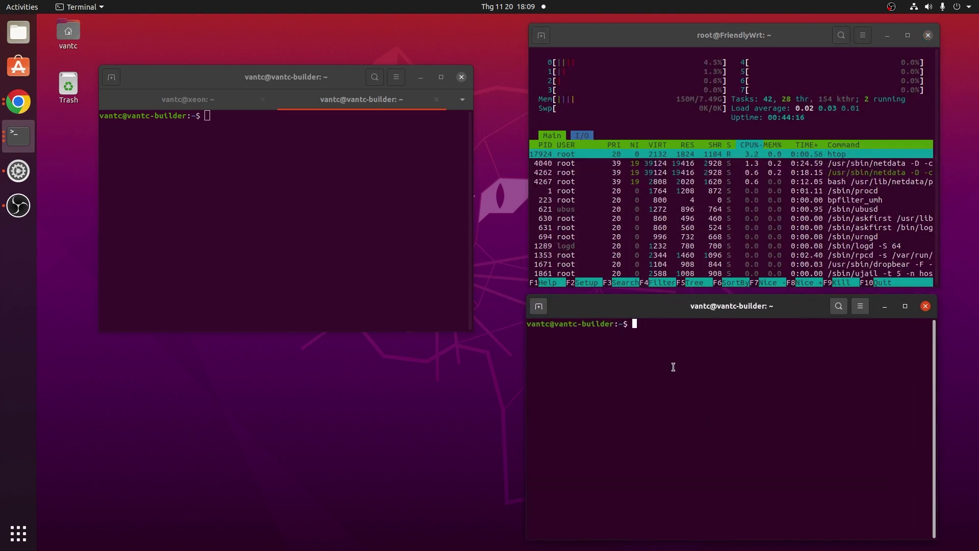
type("ssh root@192.168.2.1")
key("Return")
key("ctrl+shift+v")
key("Return")
type("top")
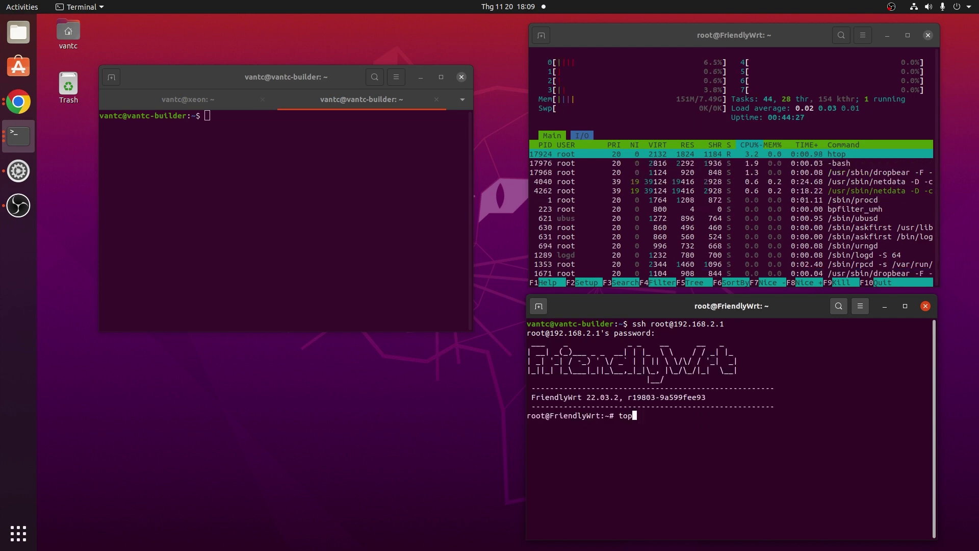
key("Return")
- Enlarge the terminal text, reposition and widen the htop window, and enlarge the local terminal
left_click(860, 306)
left_click(896, 339)
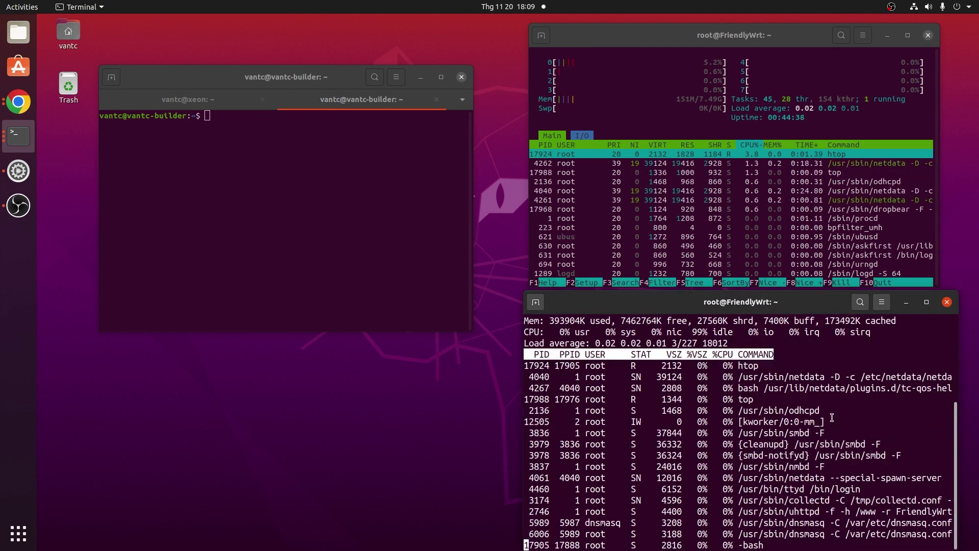
left_click_drag(663, 35, 658, 37)
left_click_drag(940, 153, 958, 153)
left_click(251, 124)
left_click_drag(473, 331, 522, 395)
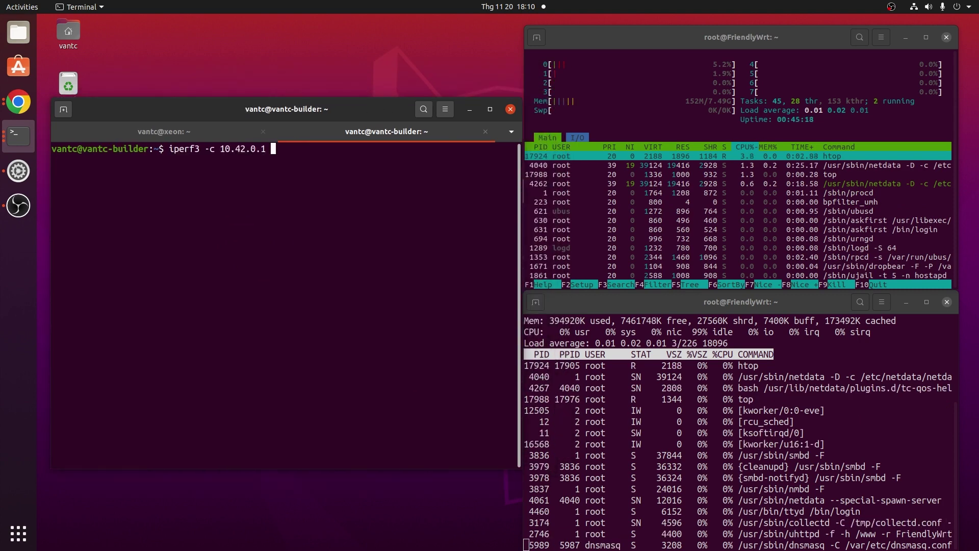
- Run iperf3 -c 10.42.0.1 -P4 -t20, correcting the mistyped duration option
type("-P4")
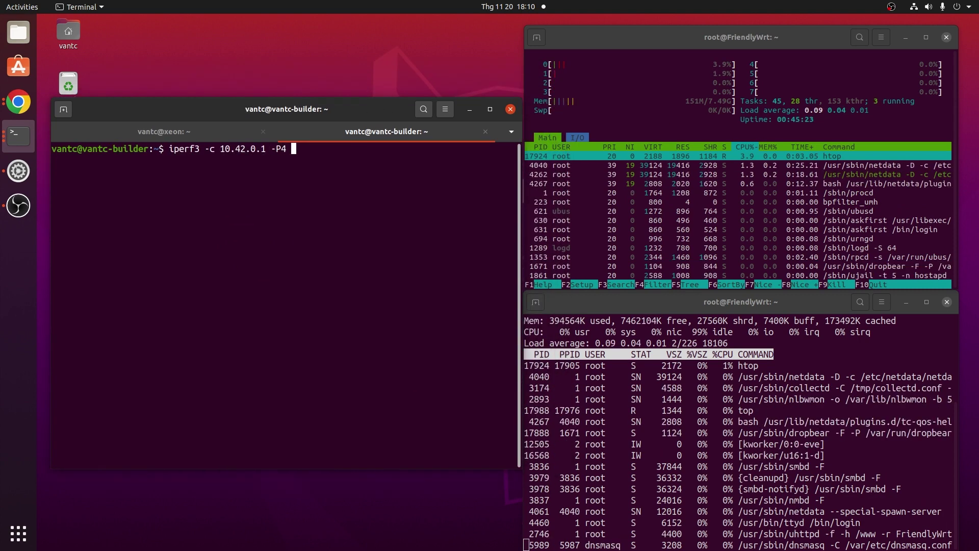
type(" -20")
key("BackSpace")
key("BackSpace")
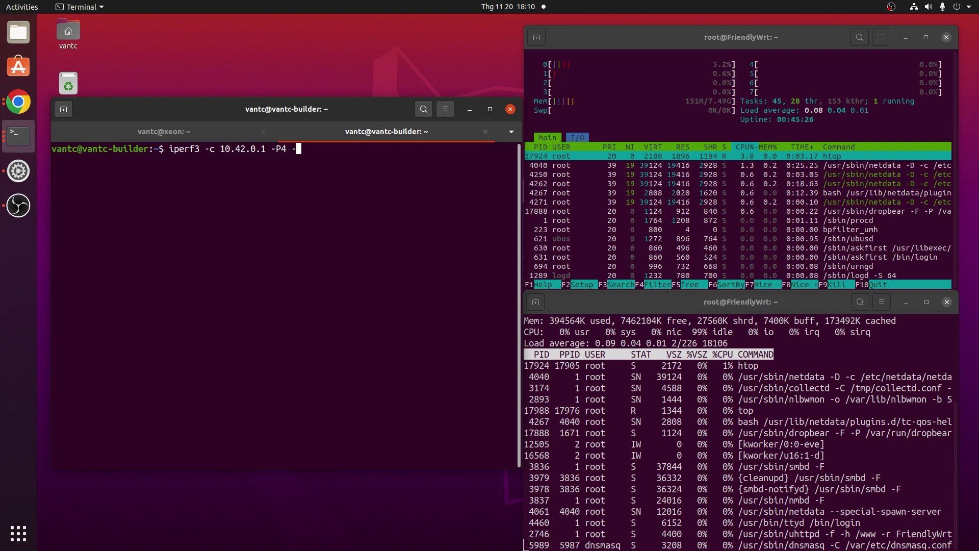
type("t20")
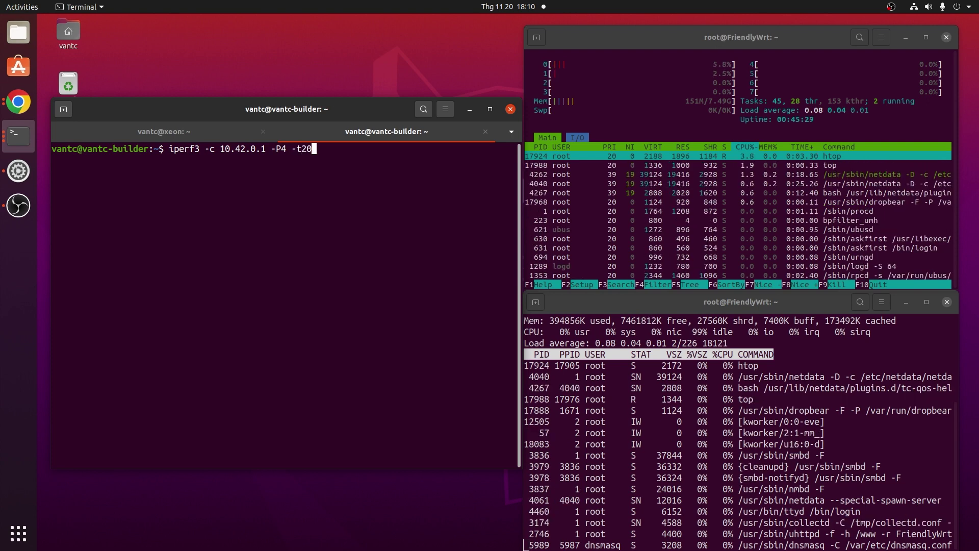
key("Return")
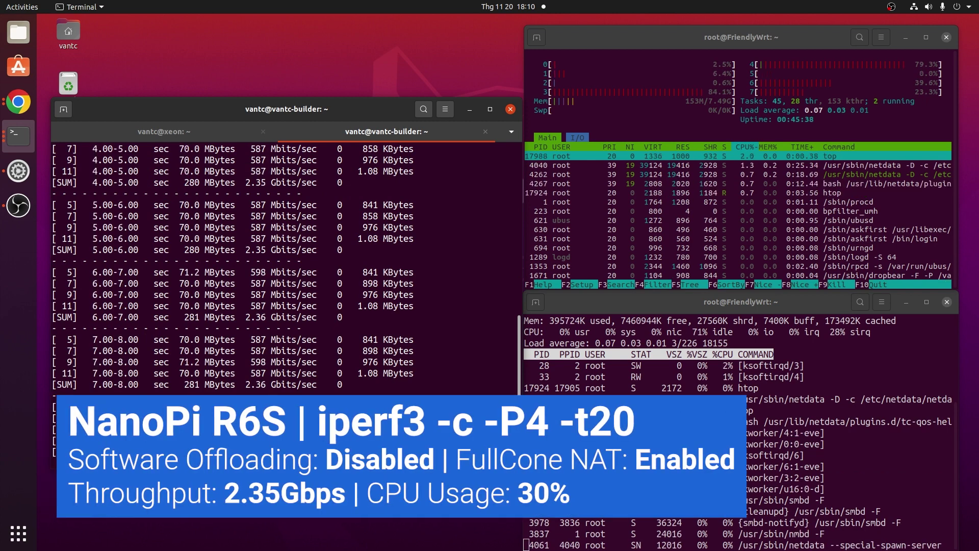
- Watch router load in top and htop, then highlight the two SUM result lines
left_click(736, 332)
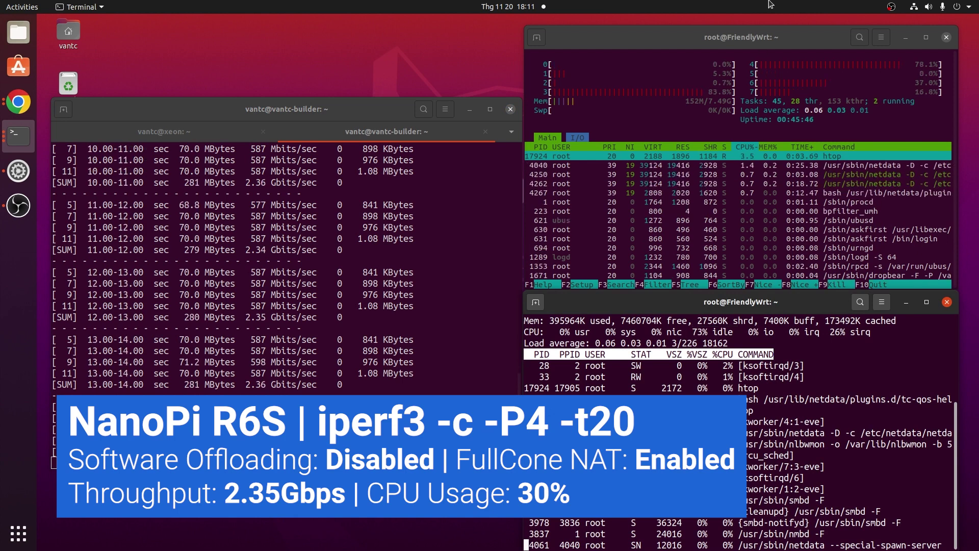
left_click(757, 90)
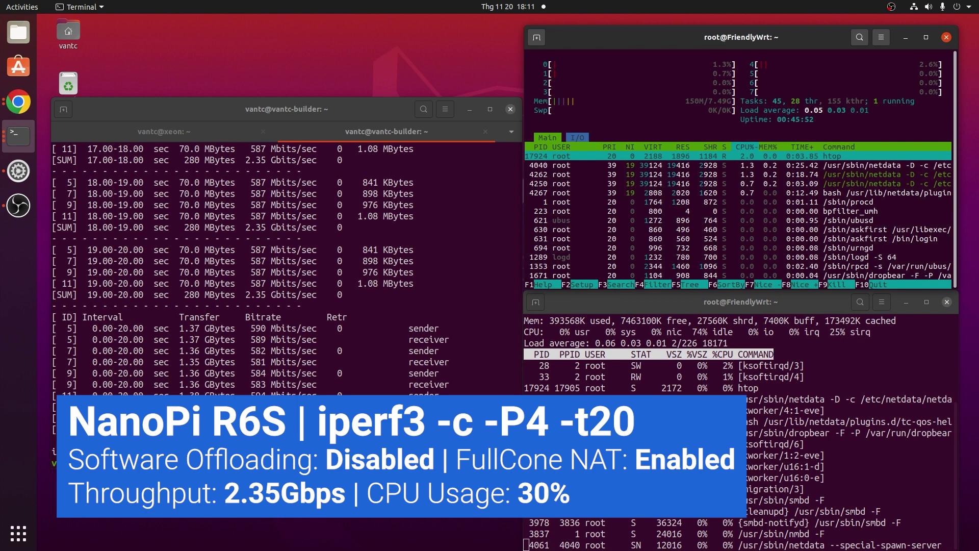
left_click(437, 386)
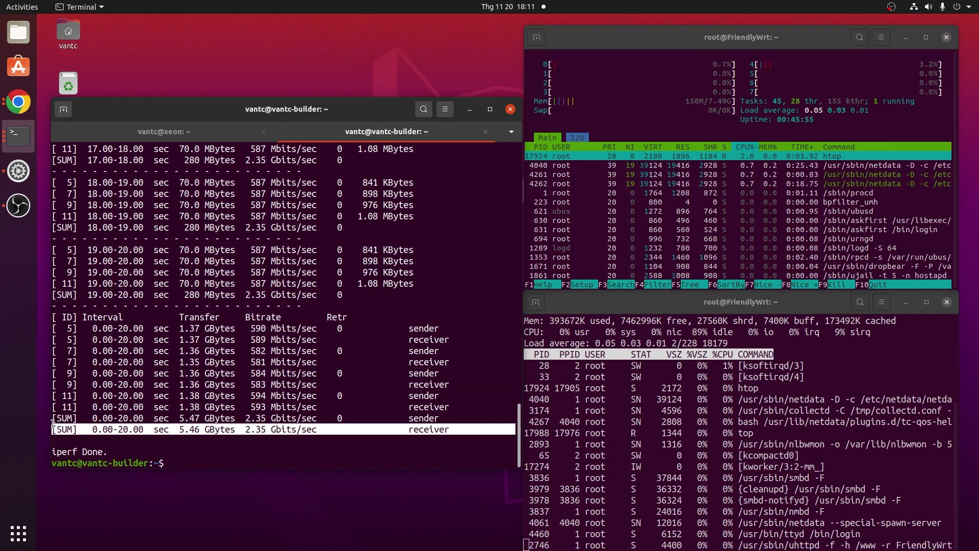
left_click_drag(53, 417, 513, 429)
left_click(278, 423)
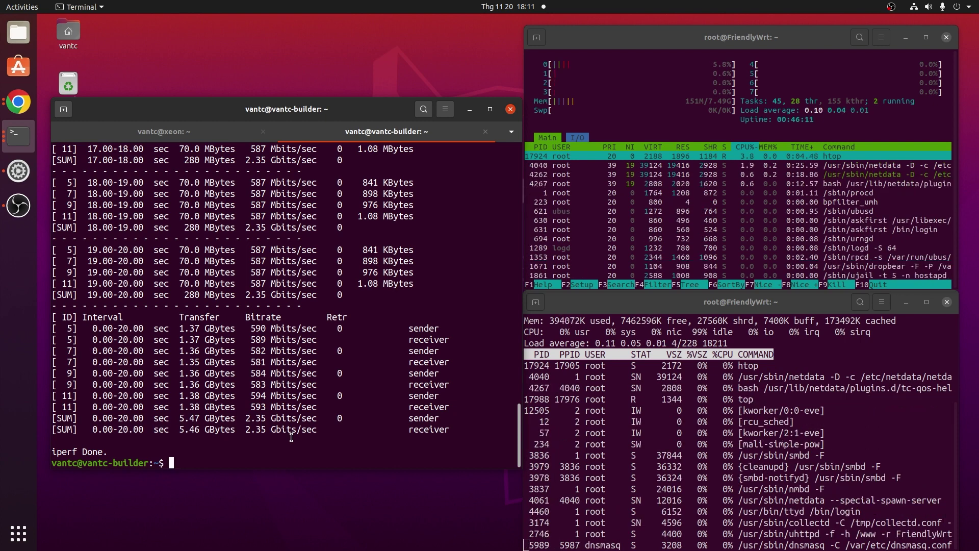
- Rerun the test with -R appended and mark the router's CPU idle percentage in top
key("Up")
type("-R")
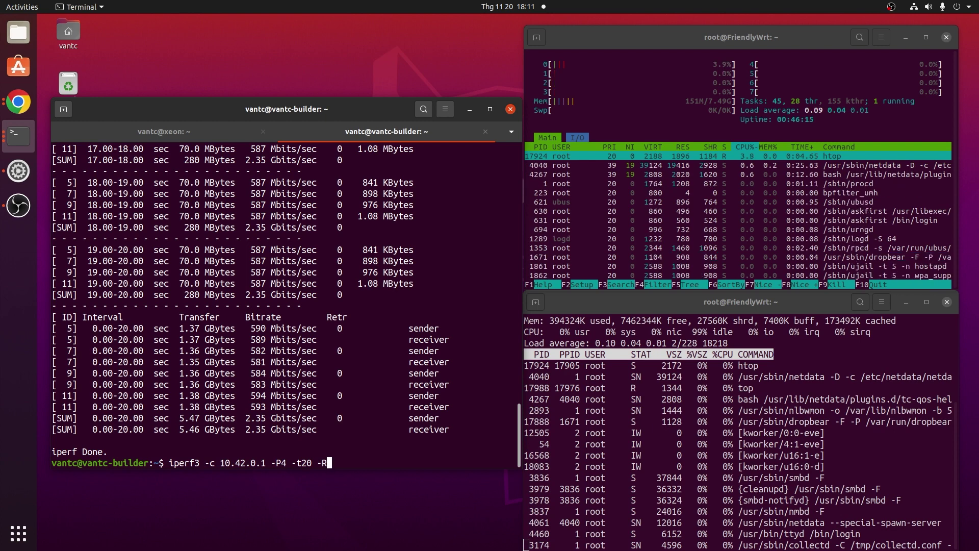
key("Return")
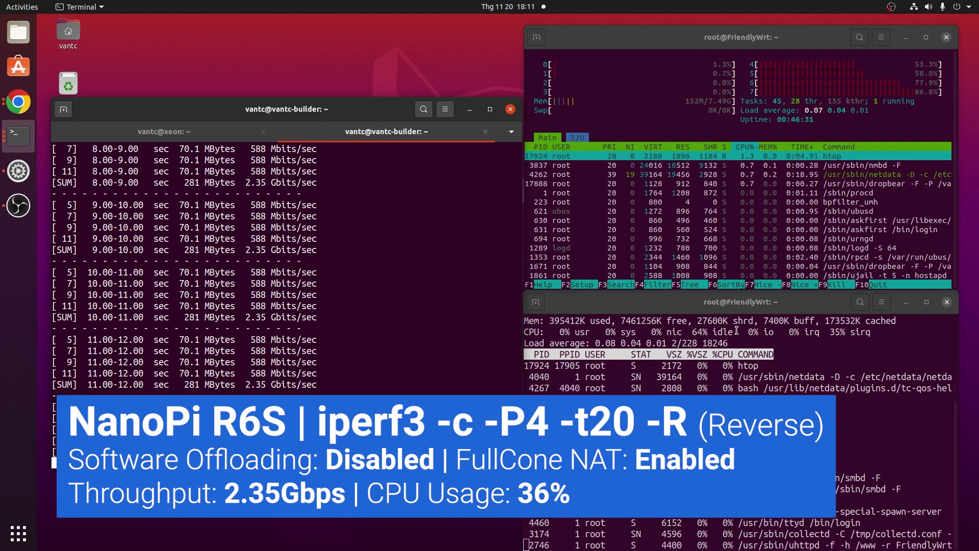
left_click_drag(737, 332, 695, 334)
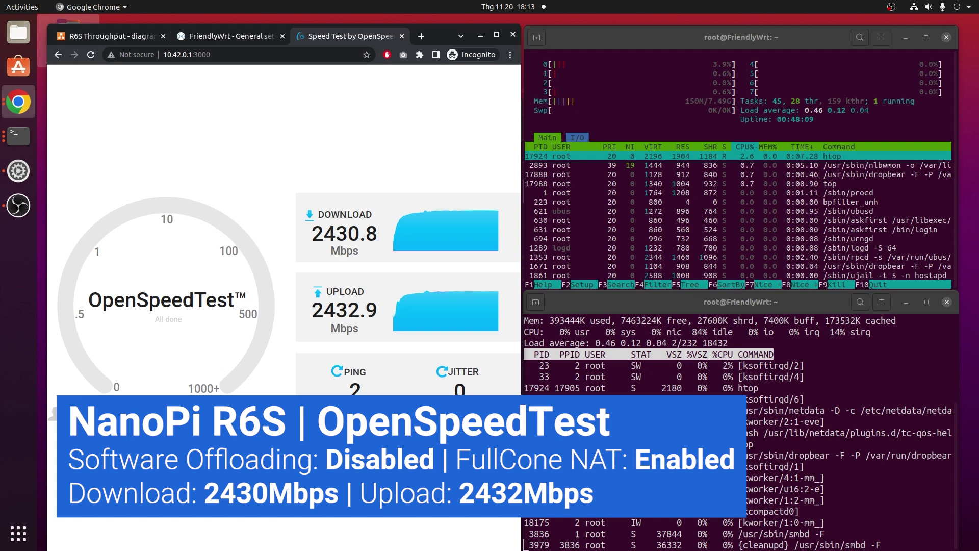
- Tick Software flow offloading, Save & Apply, then start the iperf3 test
left_click(251, 40)
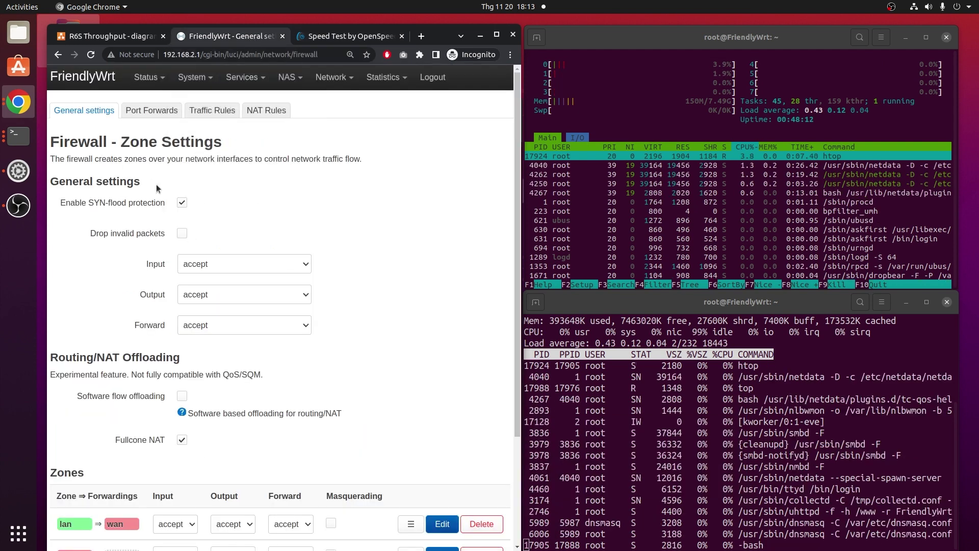
left_click(182, 397)
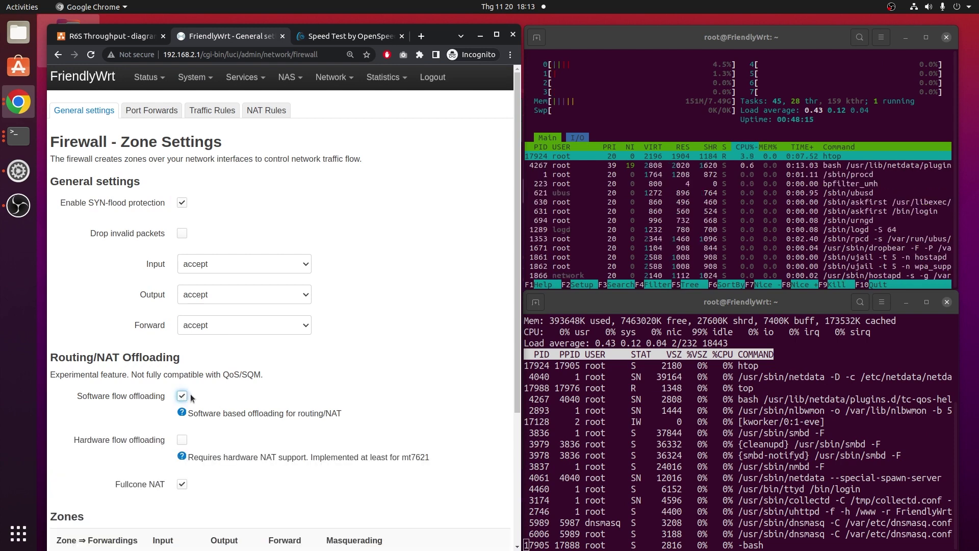
scroll(196, 393, "down", 1)
scroll(417, 509, "down", 3)
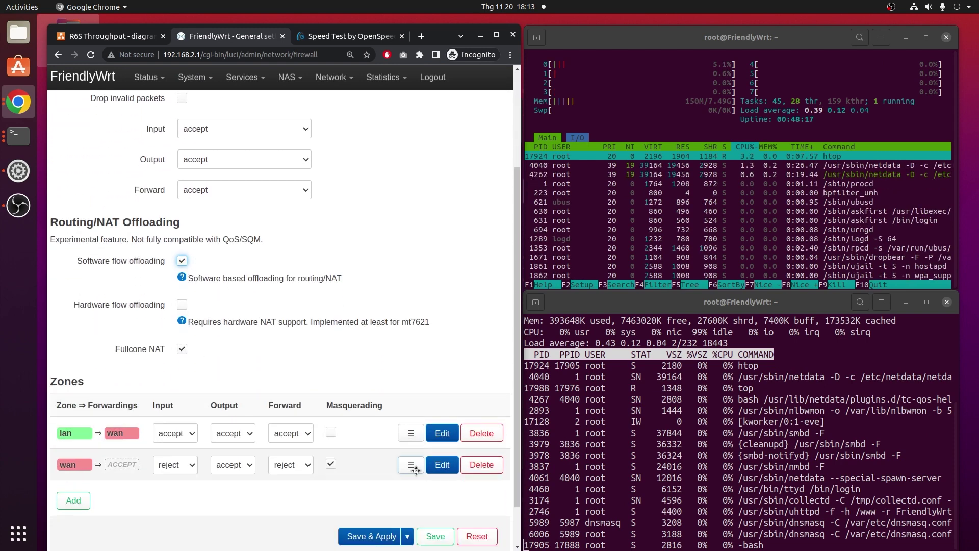
left_click(371, 533)
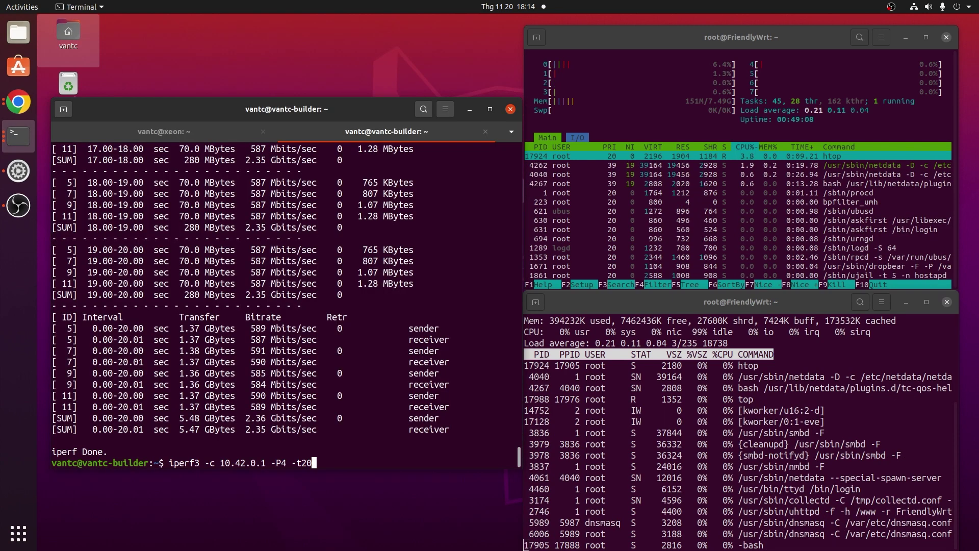
key("Return")
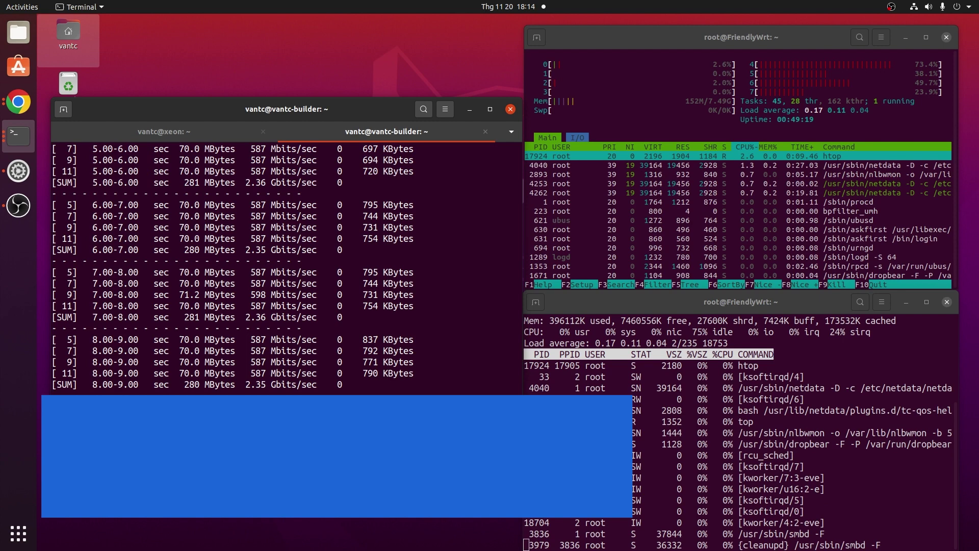
- Rerun iperf3 -c 10.42.0.1 -P4 -t20 and mark the CPU idle percentage in top
left_click(738, 333)
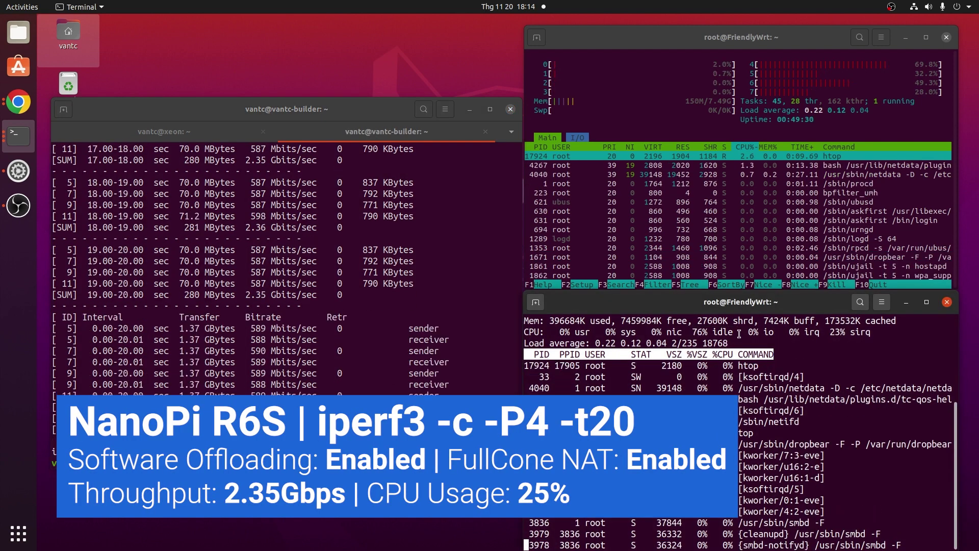
key("alt+Tab")
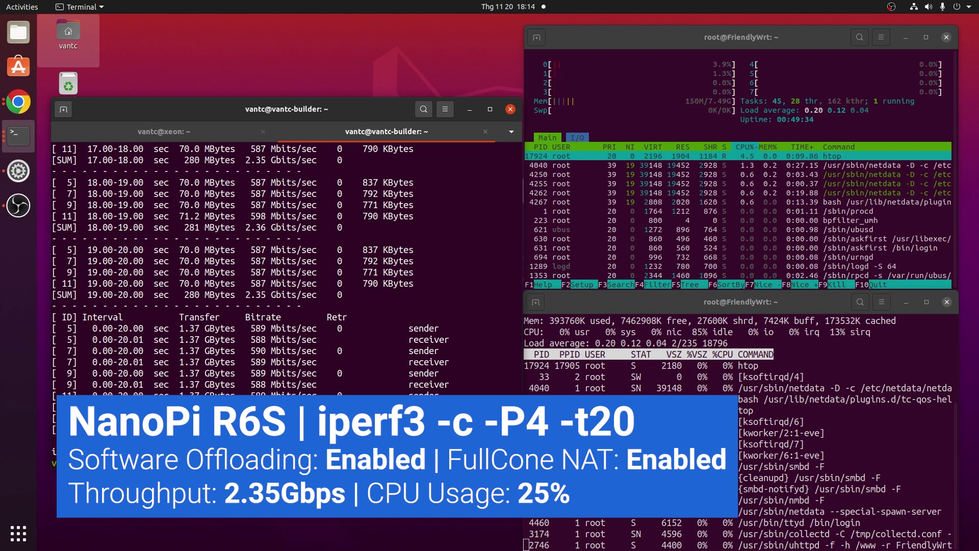
key("Up")
key("Return")
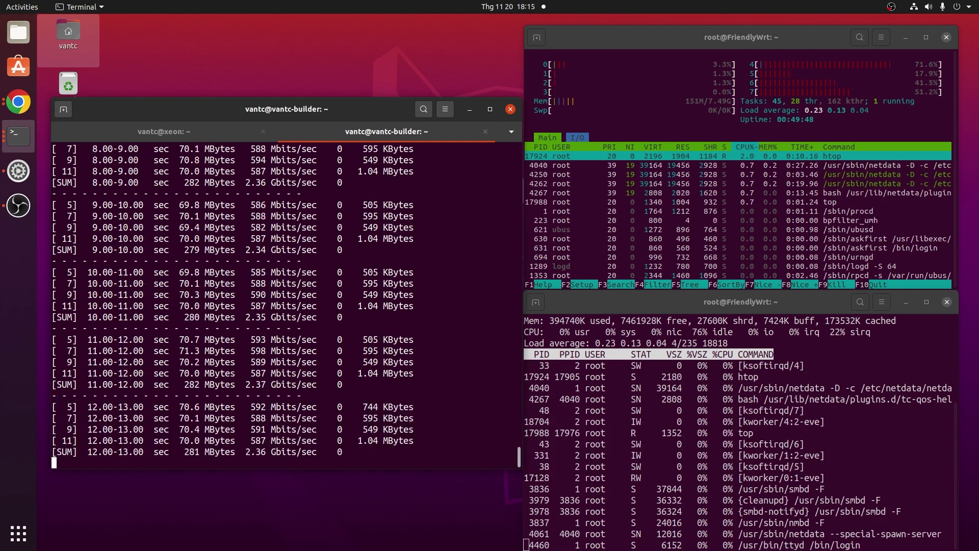
left_click_drag(737, 332, 697, 332)
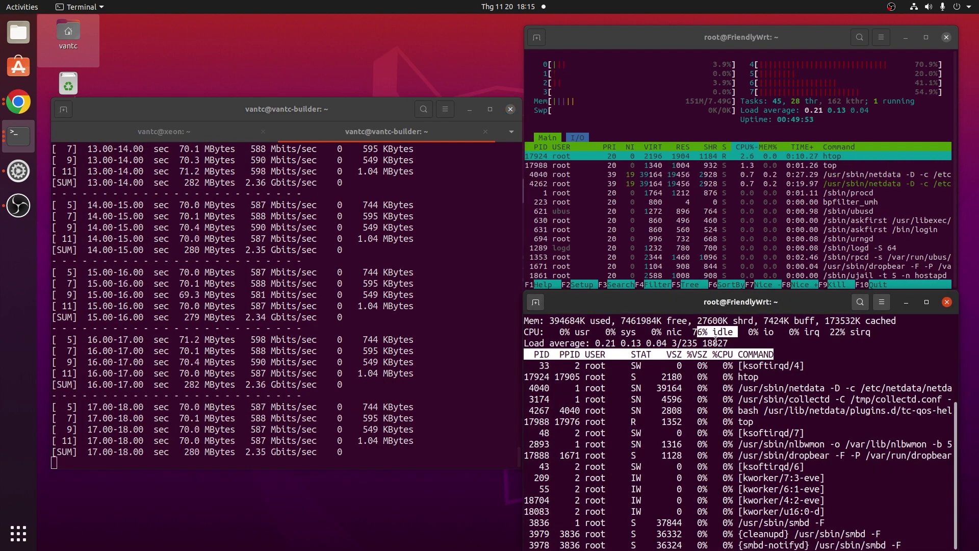
left_click(270, 448)
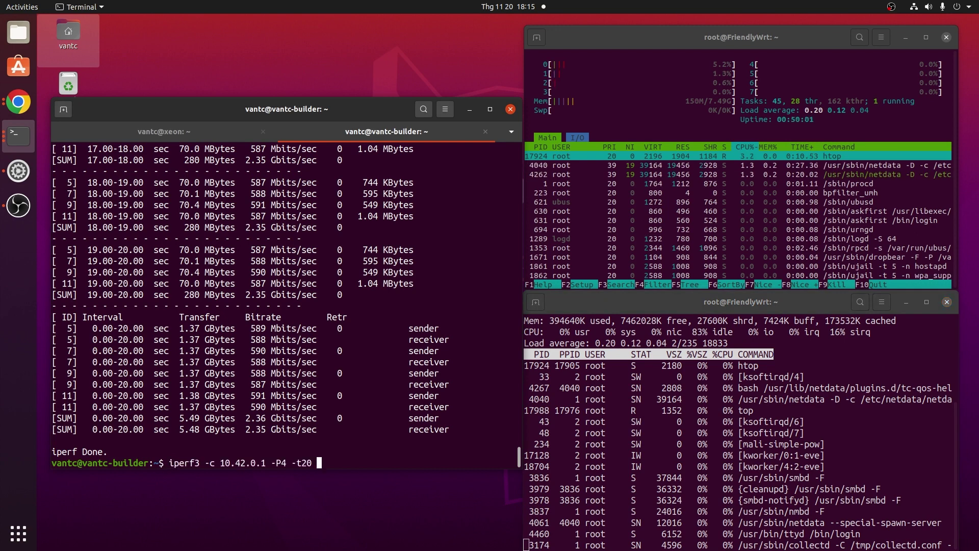
- Run iperf3 -c 10.42.0.1 -P4 -t20 -R and mark the CPU idle percentage in top
type("-")
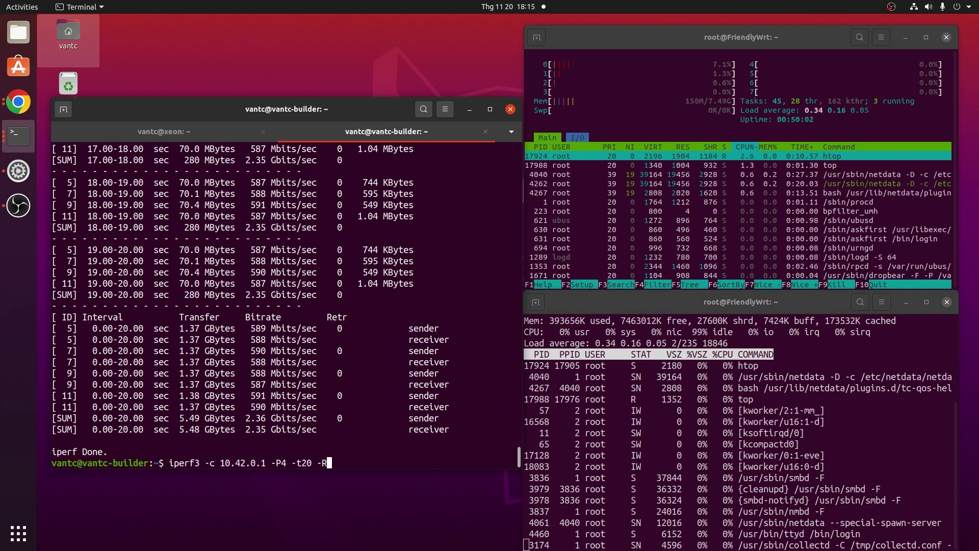
type("R")
key("Return")
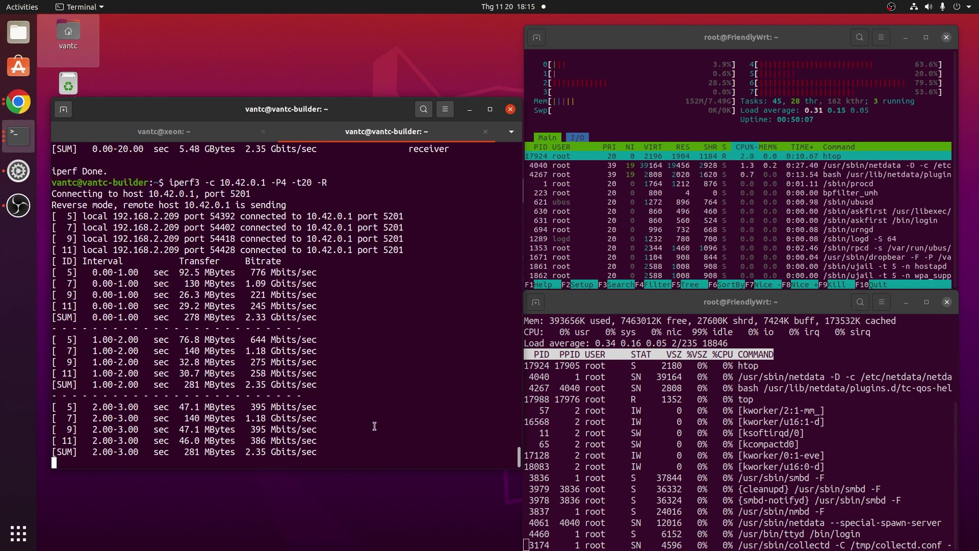
left_click_drag(736, 332, 695, 333)
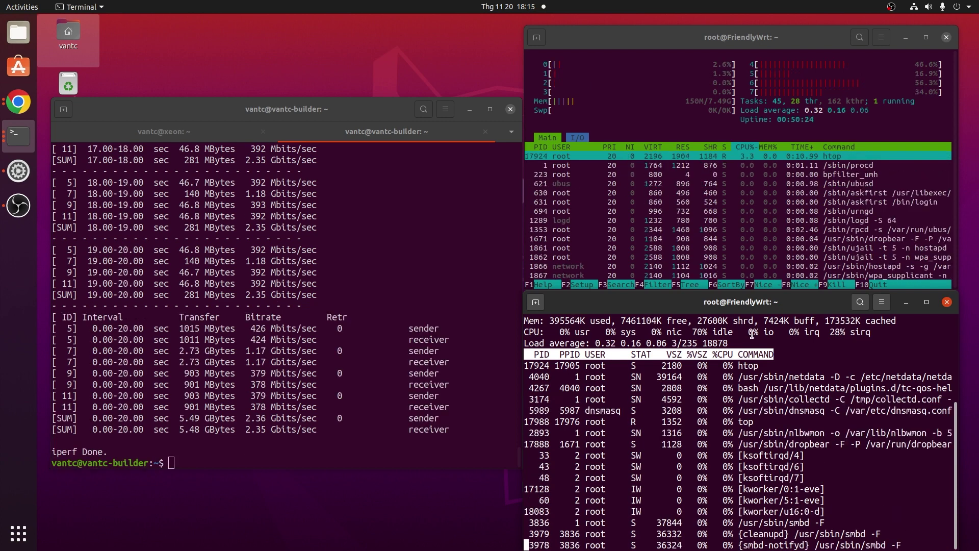
- Run OpenSpeedTest against the router and mark the CPU idle percentage in top
key("alt+Tab")
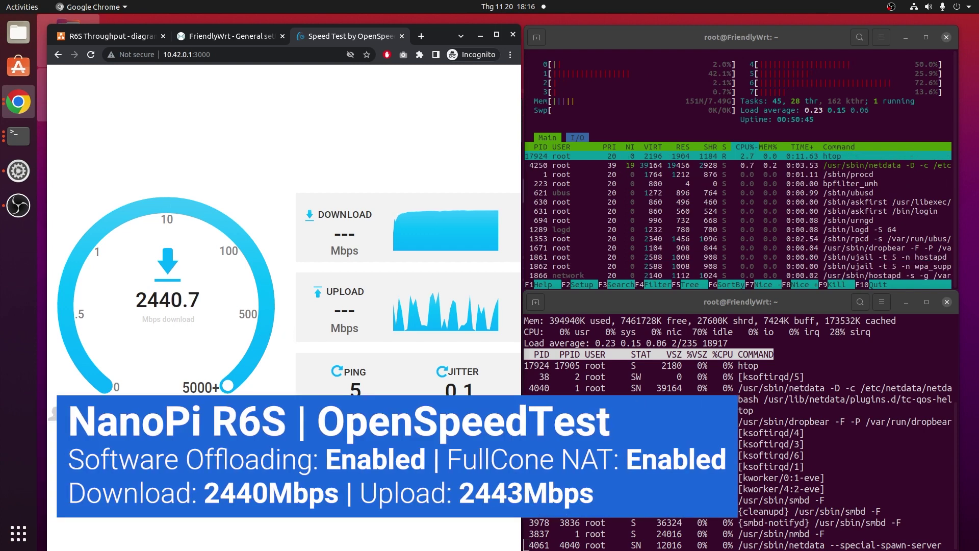
left_click(692, 332)
left_click_drag(692, 332, 743, 334)
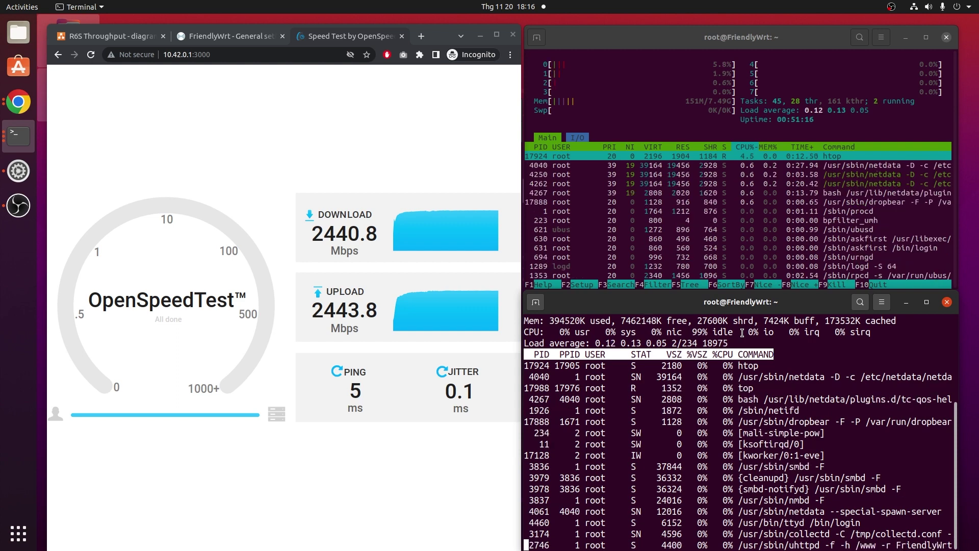
- Untick Software flow offloading on the FriendlyWrt firewall page and scroll to Save & Apply
left_click(210, 38)
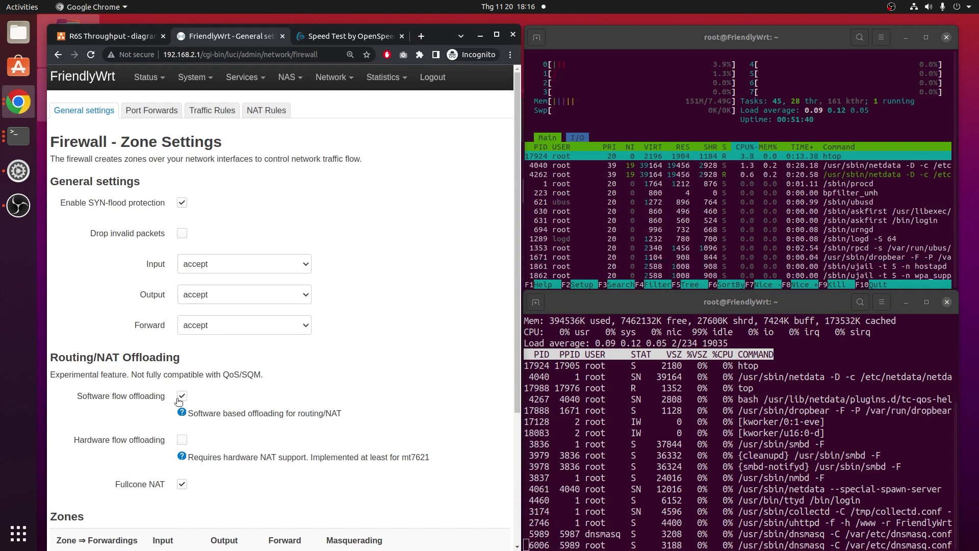
left_click(178, 399)
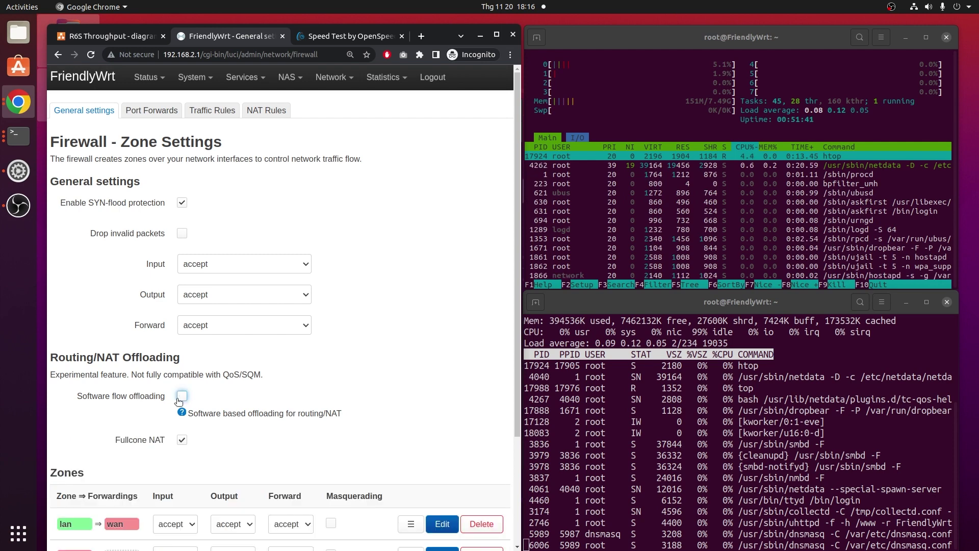
scroll(400, 372, "down", 2)
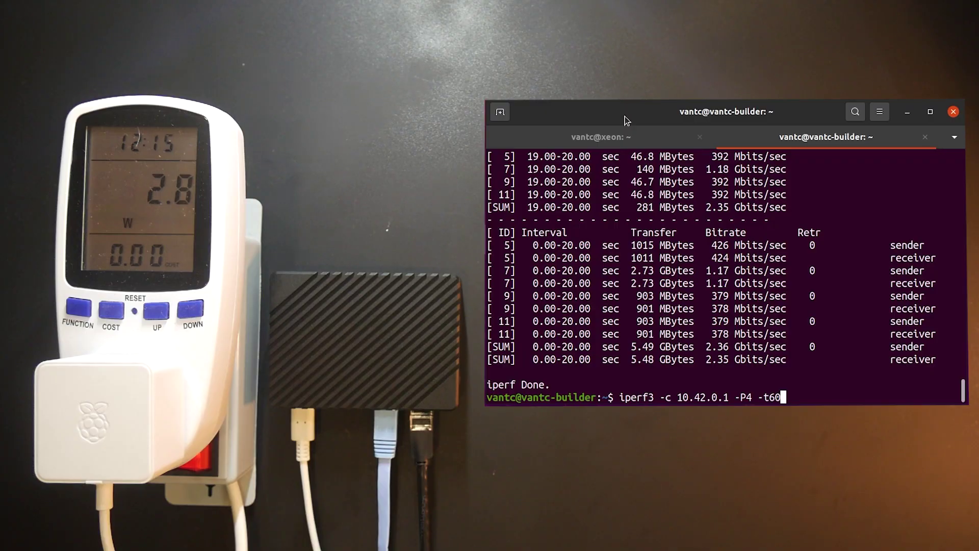
- Run iperf3 -c 10.42.0.1 -P4 -t60 and wait for the 16.4 GBytes summary
key("Return")
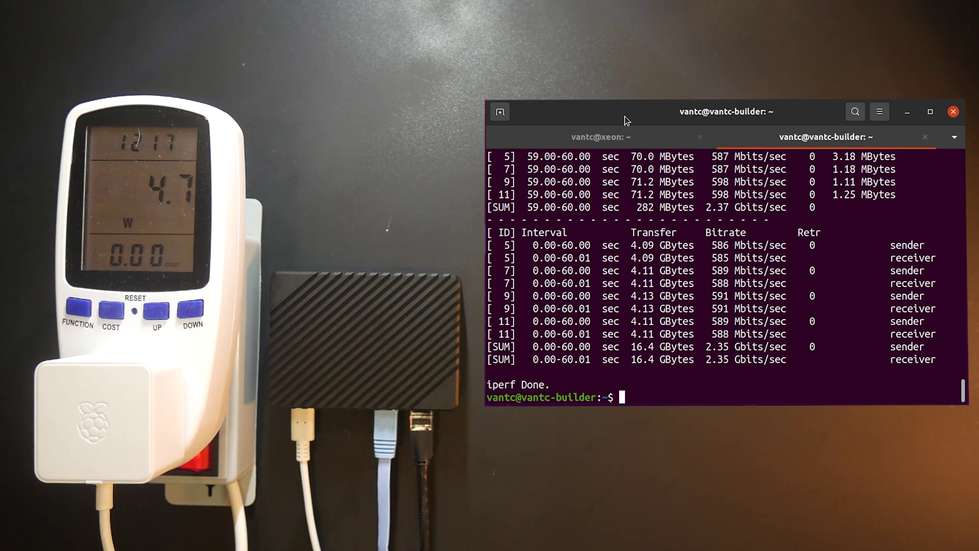
- Rerun the 60-second iperf3 test in reverse mode by appending -R to the previous command
key("Up")
type("-R")
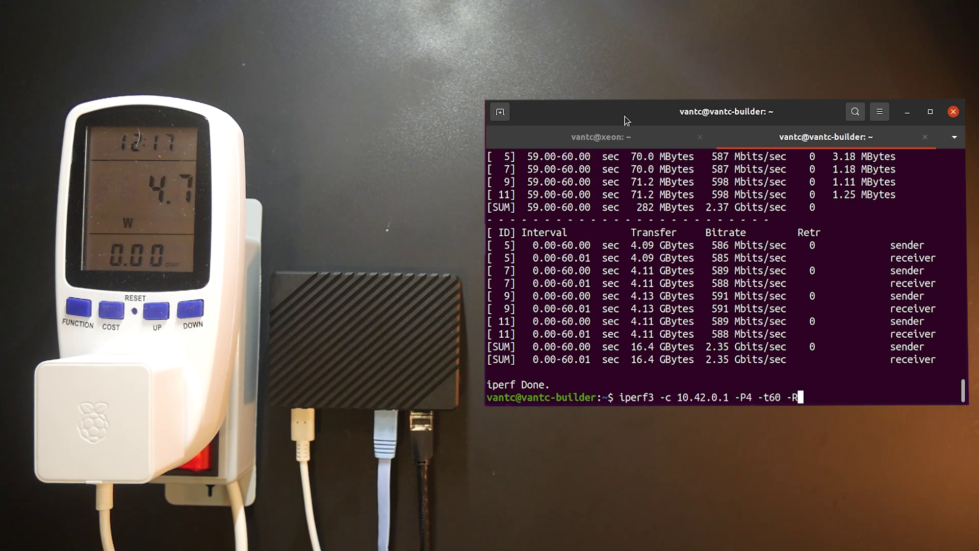
key("Return")
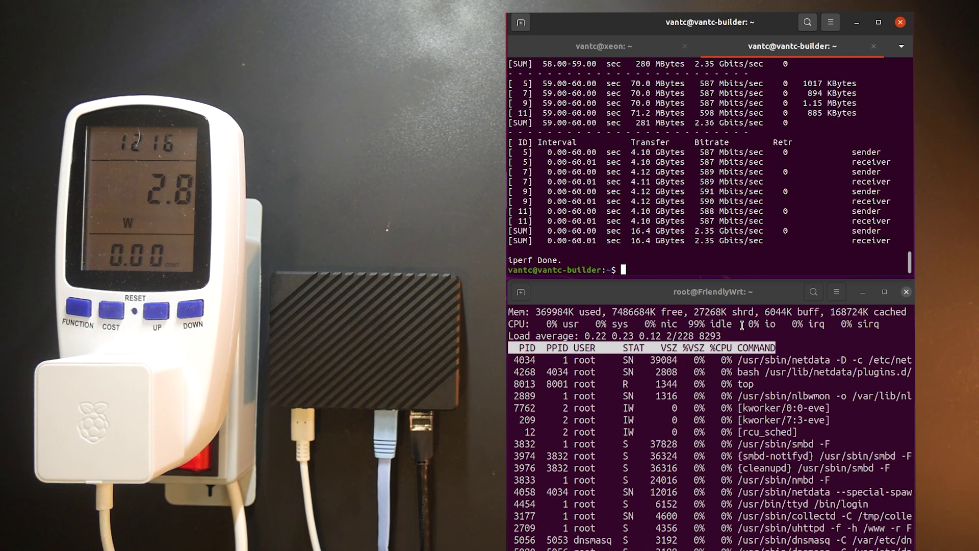
- Rerun iperf3 -c 10.42.0.1 -P4 -t60 -R for another reverse-mode test
key("Up")
key("Return")
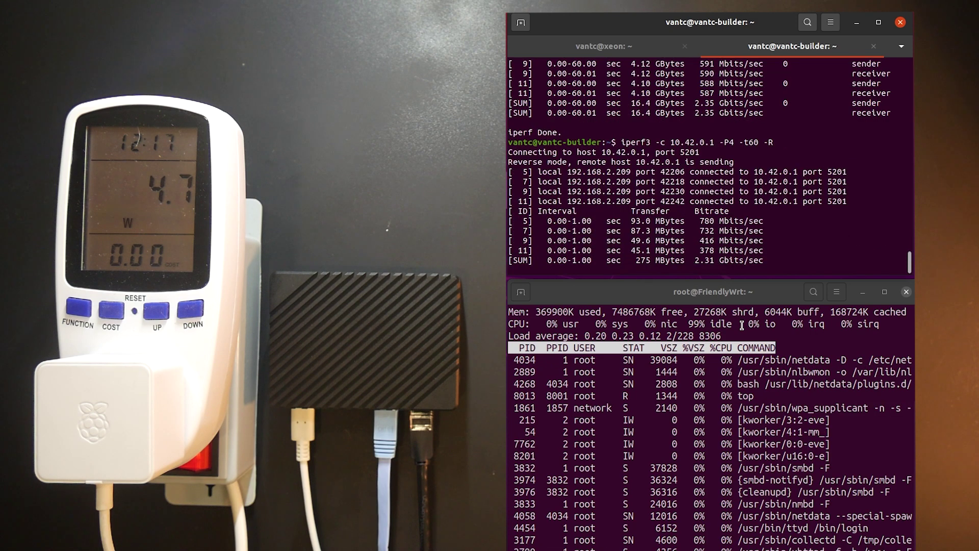